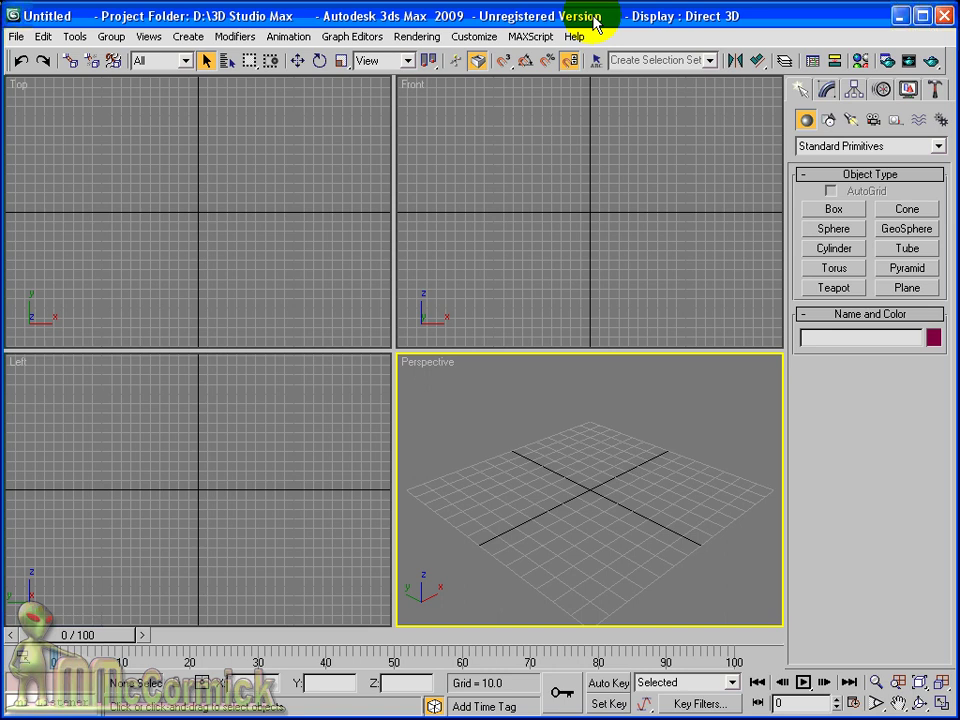
Step: Draw a ground plane, enable AutoGrid, and build a box on the plane
click(907, 289)
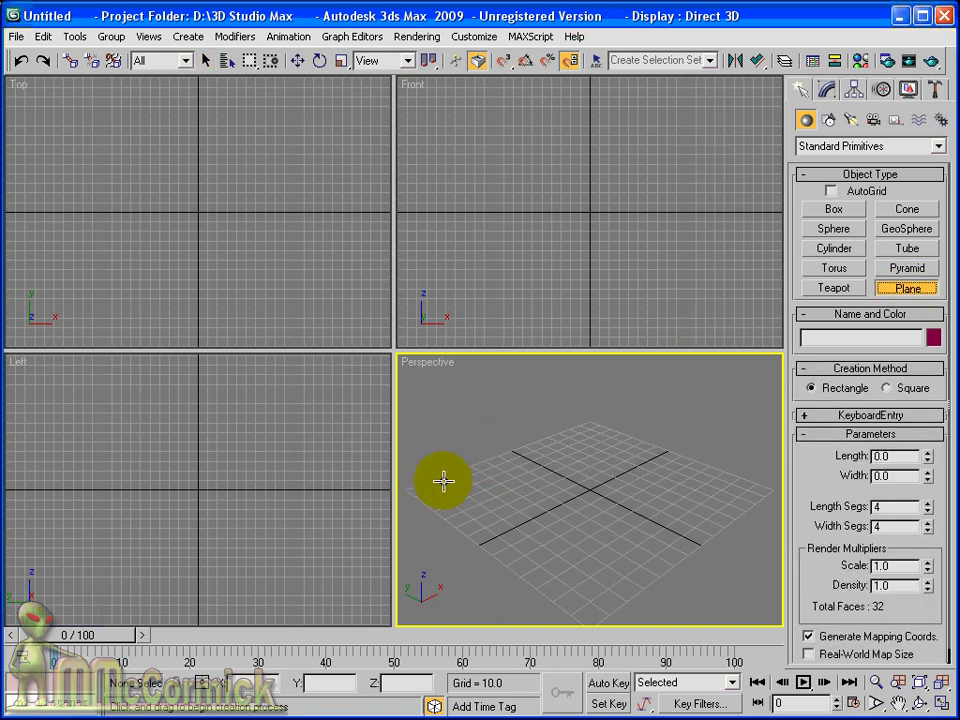
drag(432, 481, 745, 487)
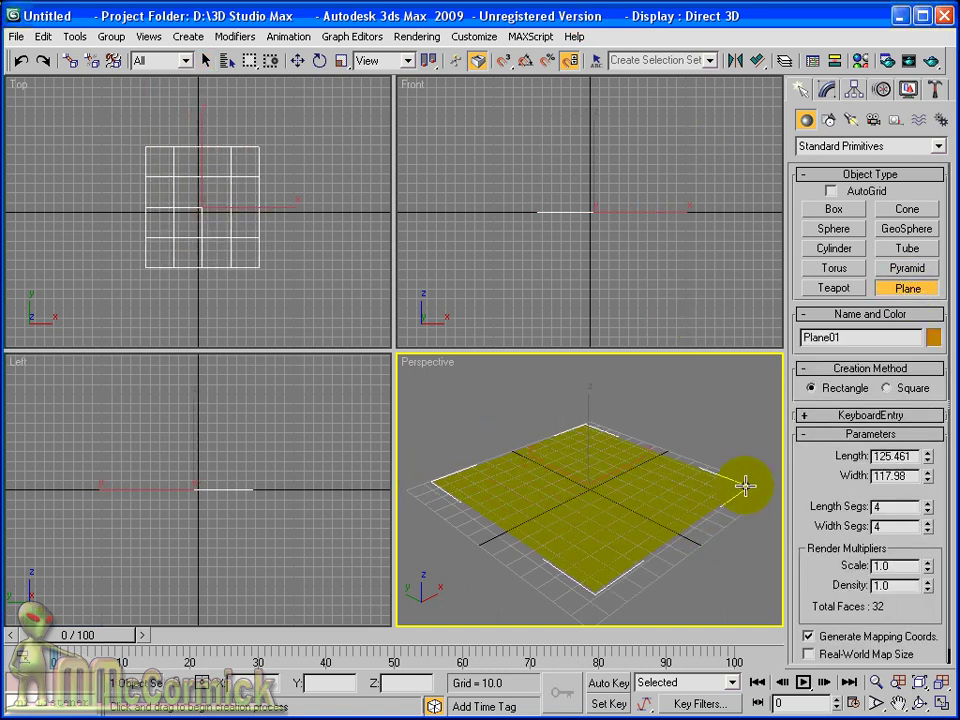
click(831, 190)
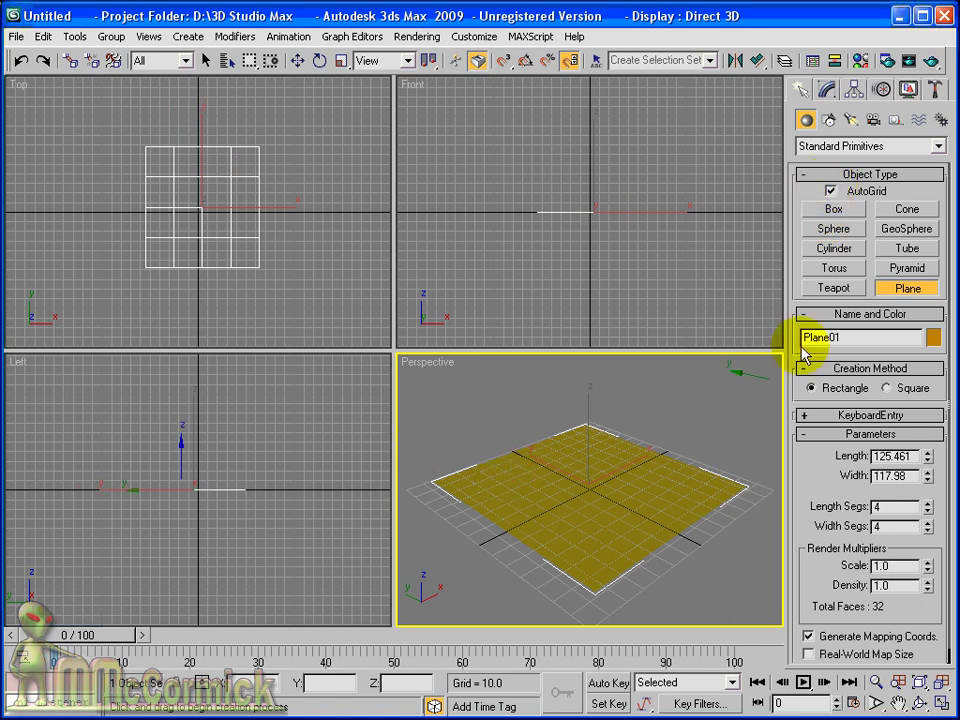
click(830, 209)
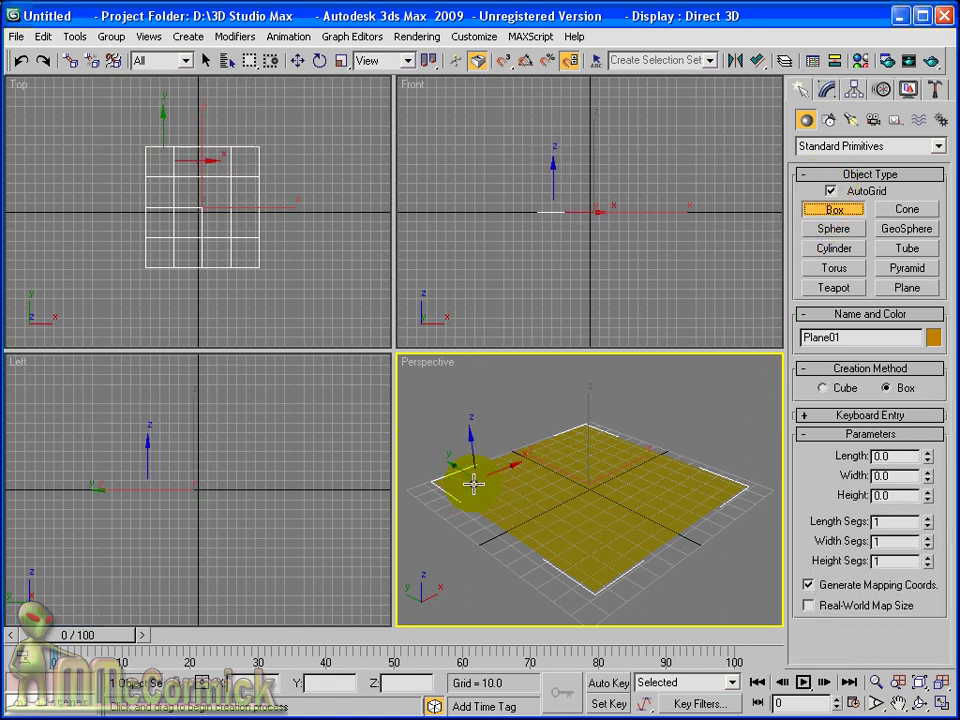
drag(471, 471, 562, 480)
click(561, 422)
Step: Add a GeoSphere with Base to Pivot beside the box, plus a cylinder, then frame the objects
click(890, 229)
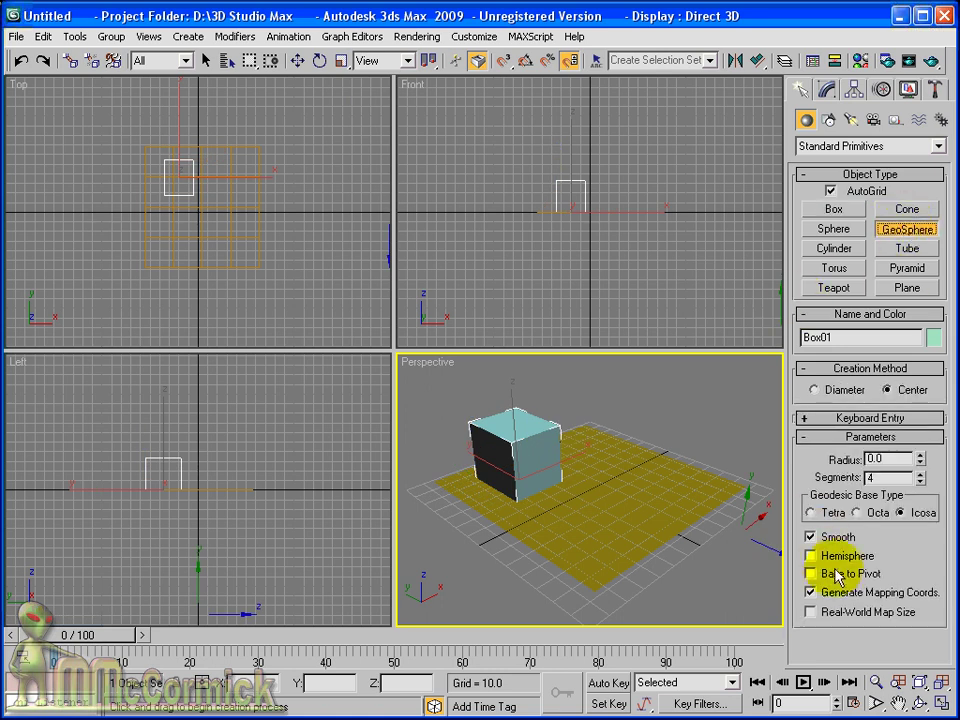
click(836, 575)
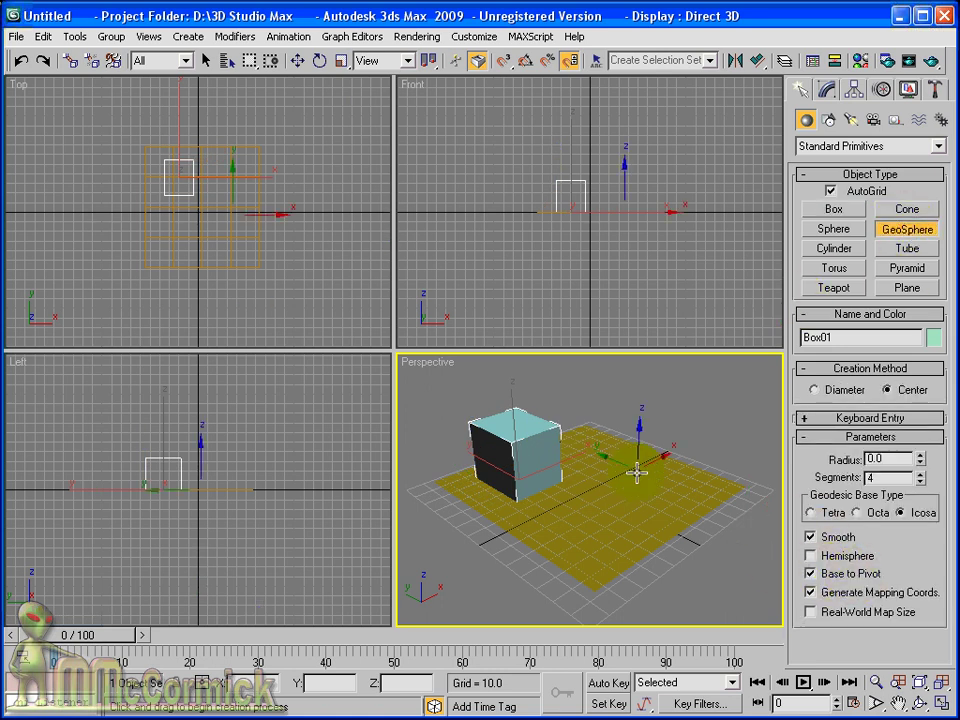
drag(653, 471, 654, 457)
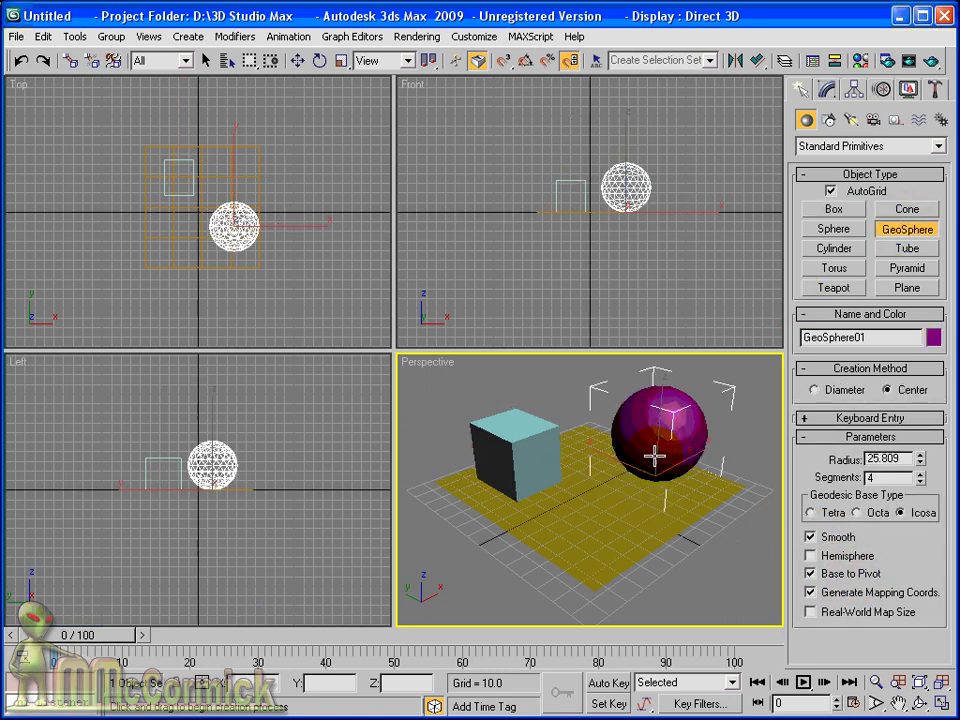
click(834, 249)
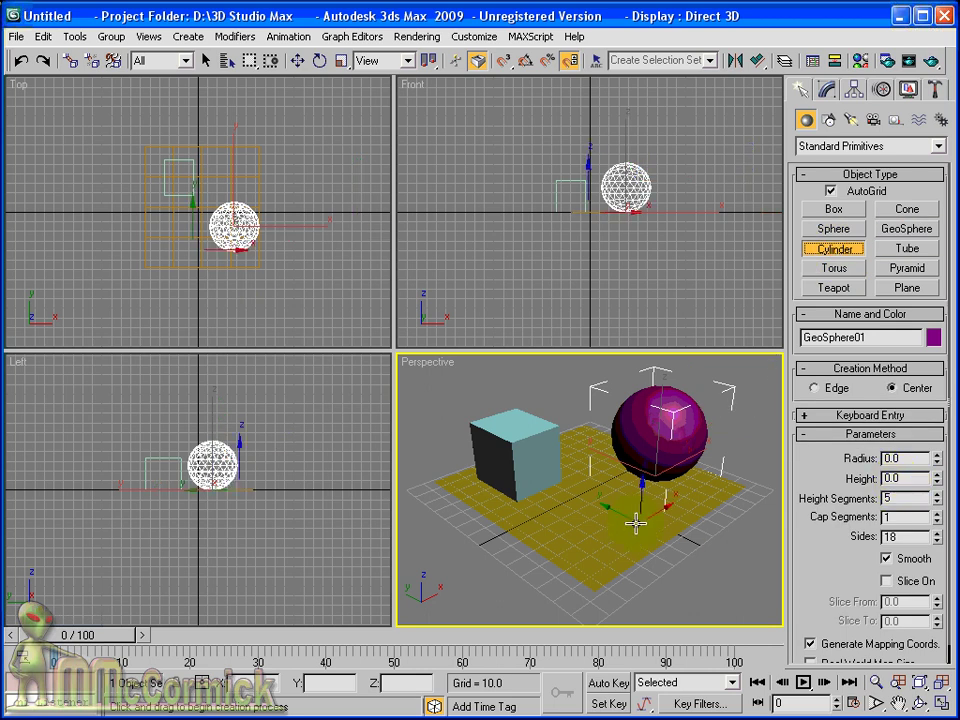
drag(594, 515, 598, 499)
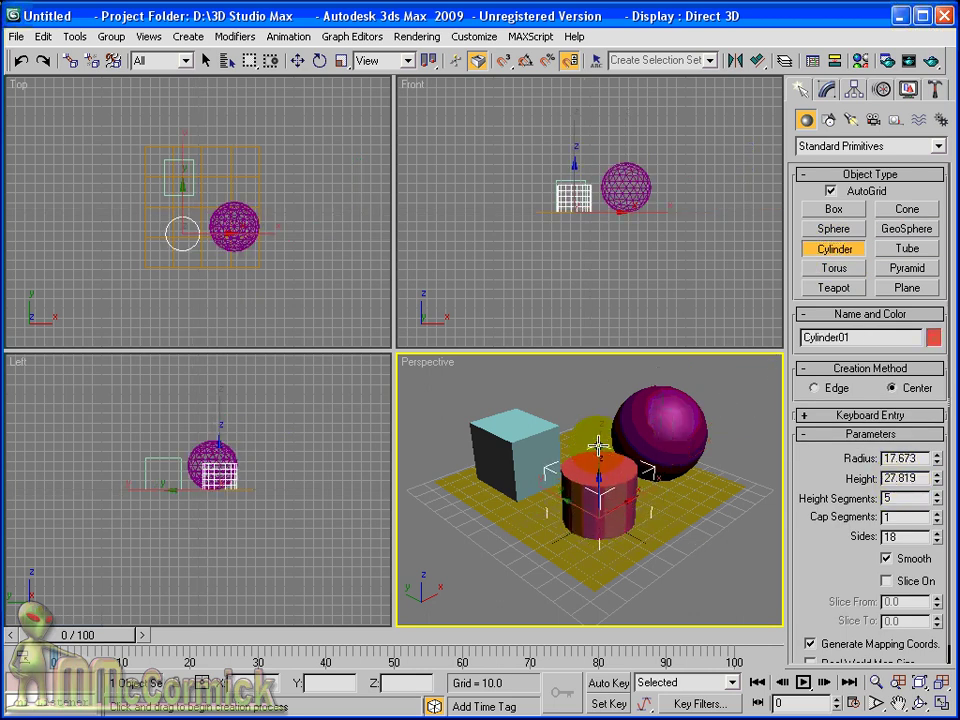
click(598, 450)
right_click(588, 410)
middle_drag(592, 413, 583, 417)
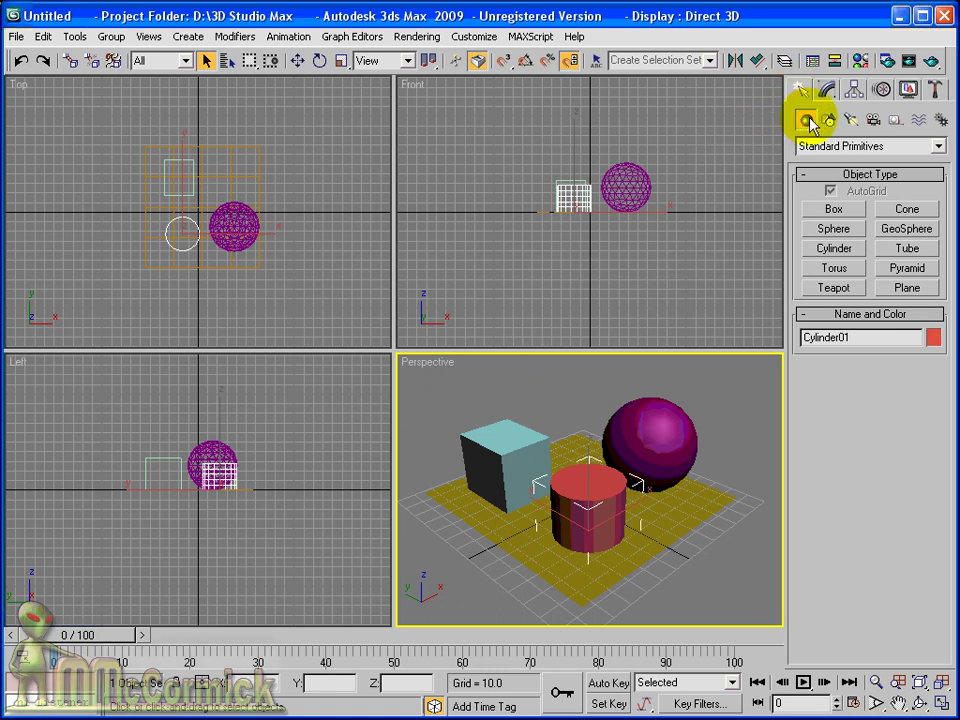
Step: Drag a Target camera in the Top view from the lower right toward the objects
click(875, 121)
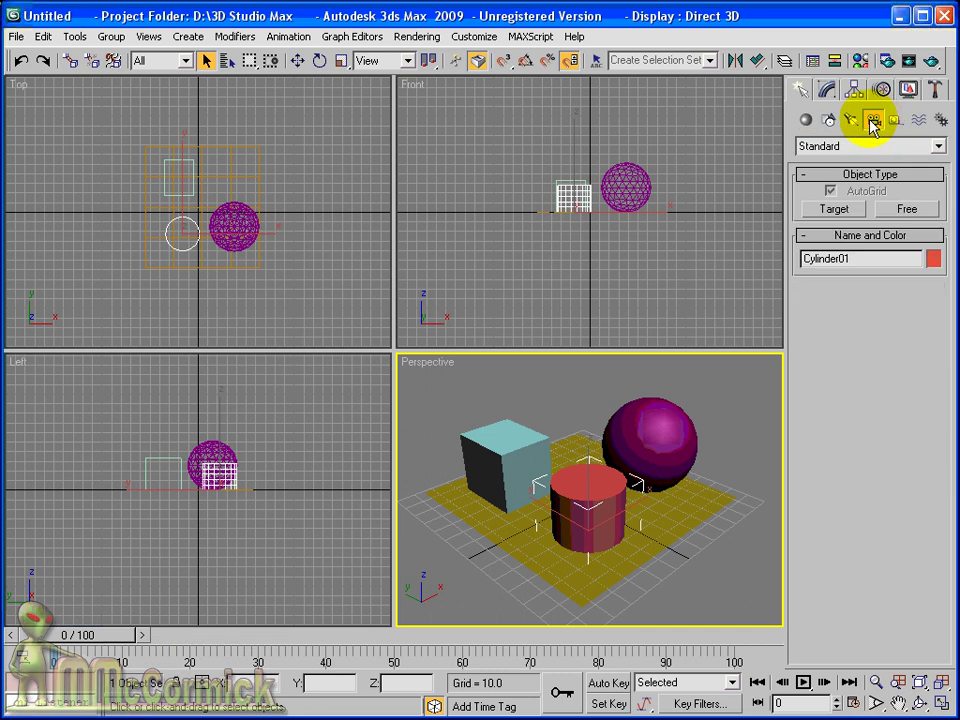
click(834, 210)
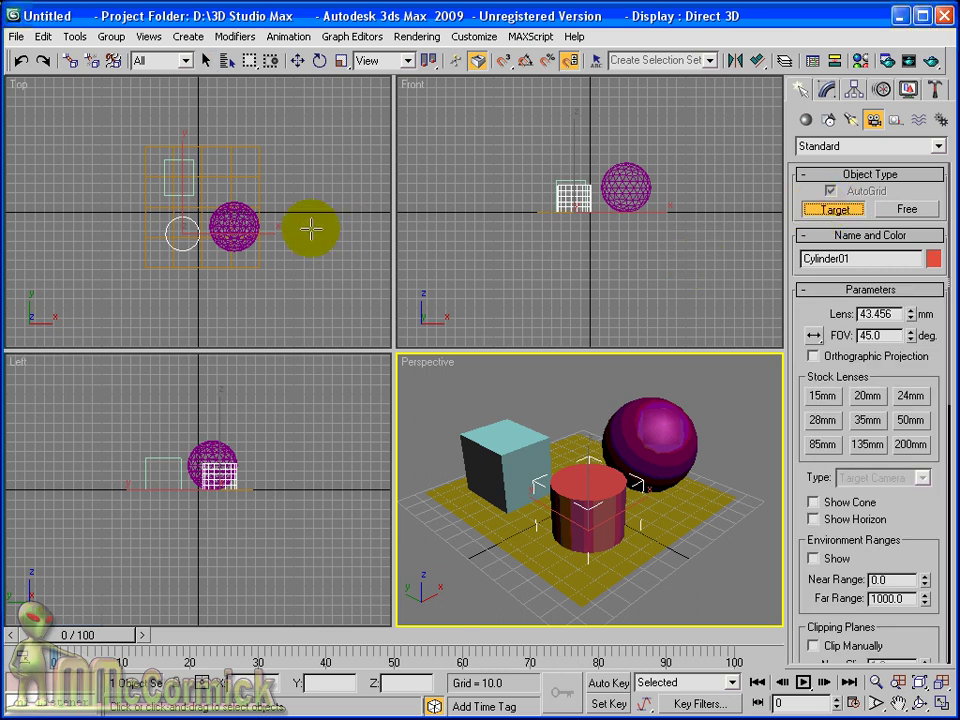
scroll(317, 206, down, 2)
mouse_move(303, 200)
middle_down()
mouse_move(304, 182)
mouse_move(306, 193)
middle_up()
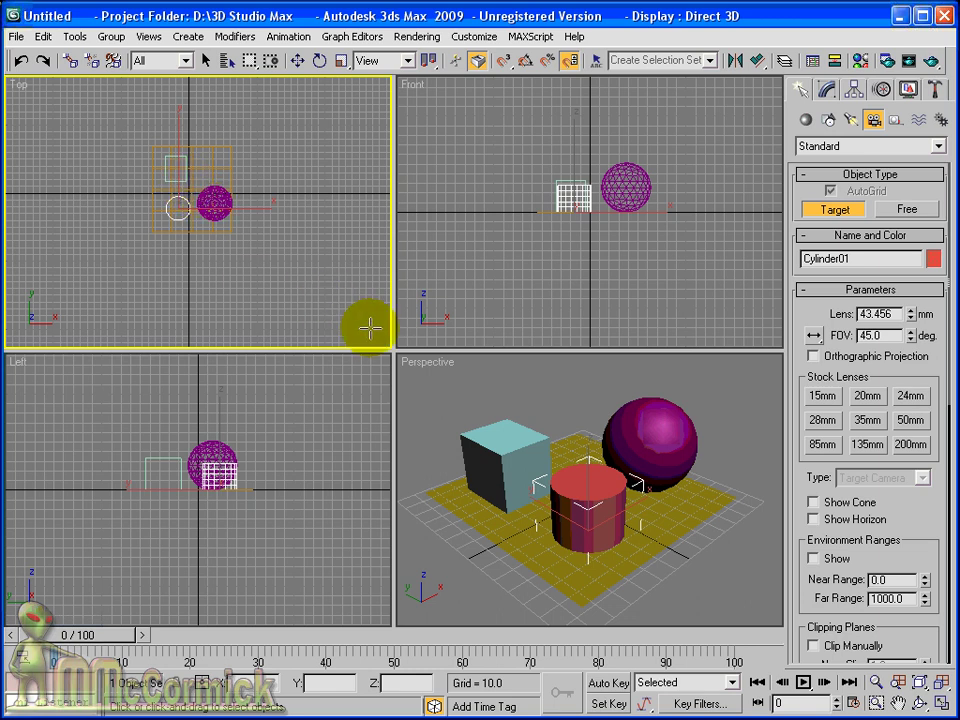
drag(369, 327, 190, 188)
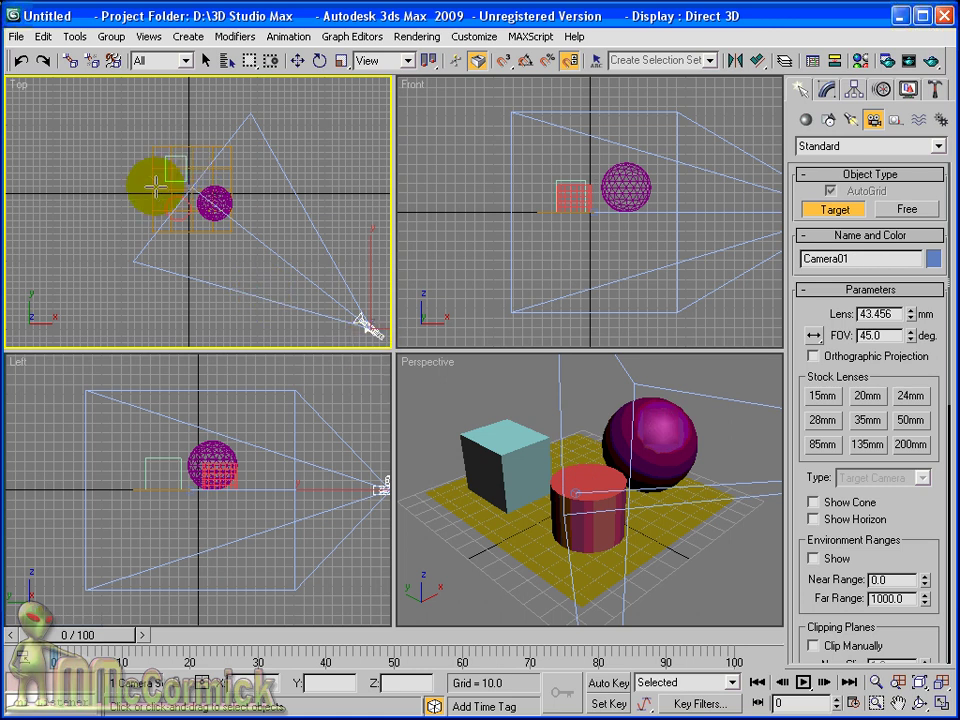
Step: Exit camera creation, pan the Top view, and activate Select and Move with nothing selected
right_click(181, 193)
scroll(183, 193, up, 10)
middle_drag(225, 228, 193, 281)
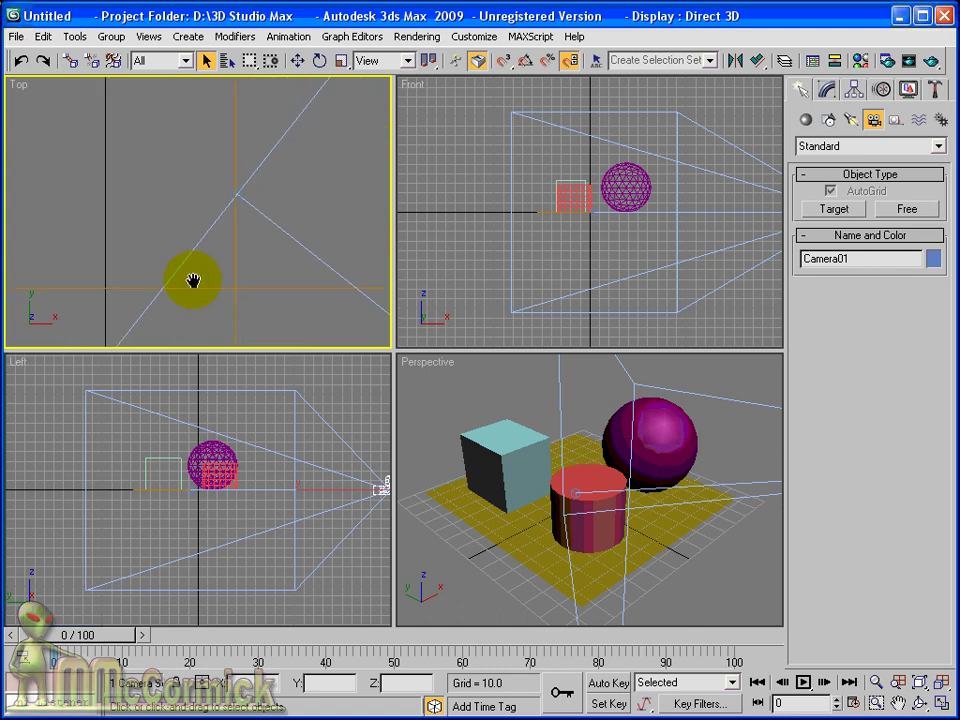
click(253, 218)
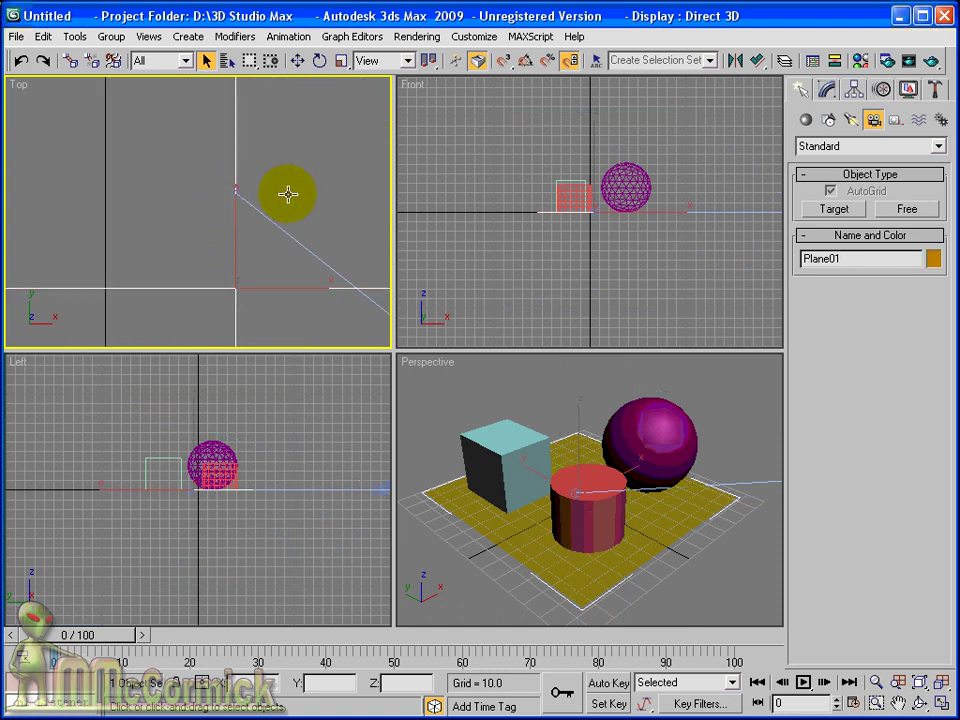
click(297, 61)
scroll(322, 176, up, 3)
scroll(322, 176, down, 3)
scroll(210, 204, up, 2)
click(210, 204)
Step: Select Camera01.Target and drag it onto the top of the cylinder
scroll(212, 243, up, 2)
scroll(212, 250, up, 3)
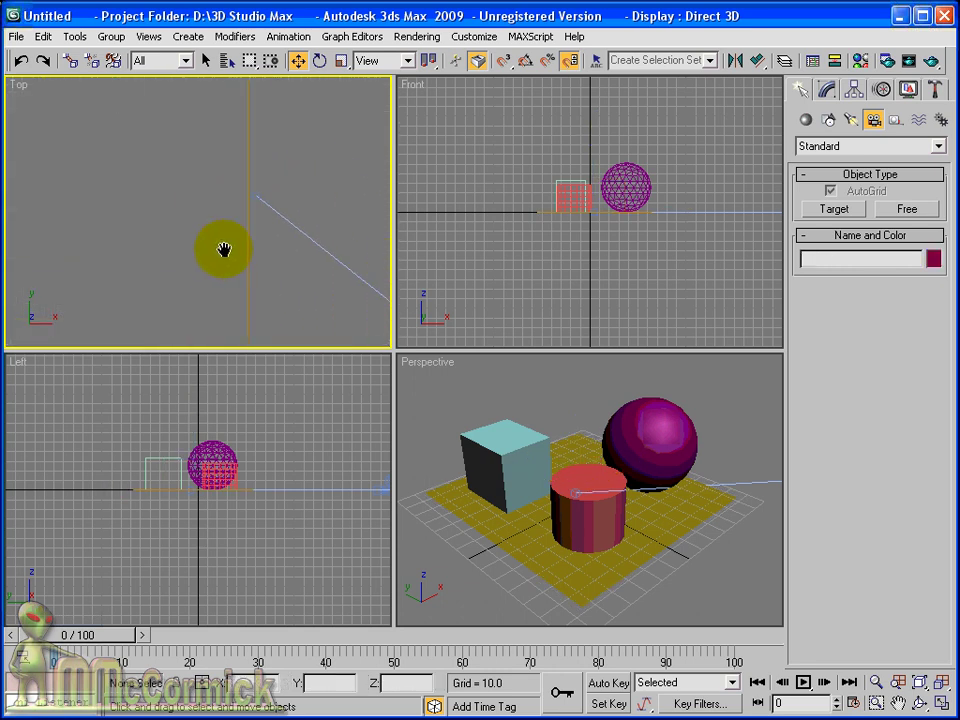
scroll(244, 203, down, 6)
scroll(275, 220, up, 6)
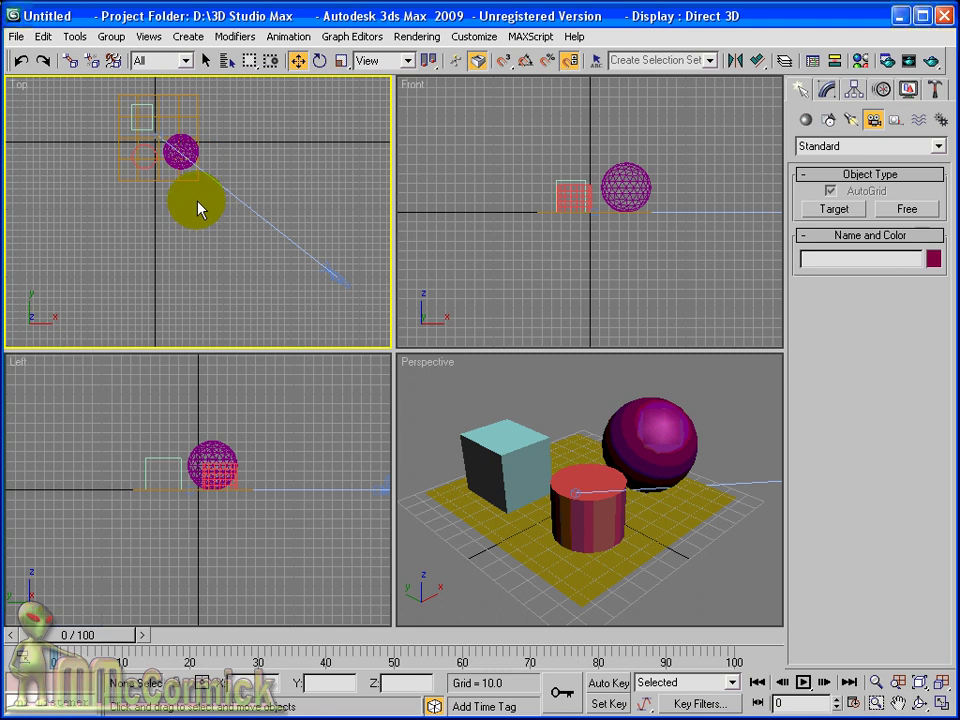
click(159, 136)
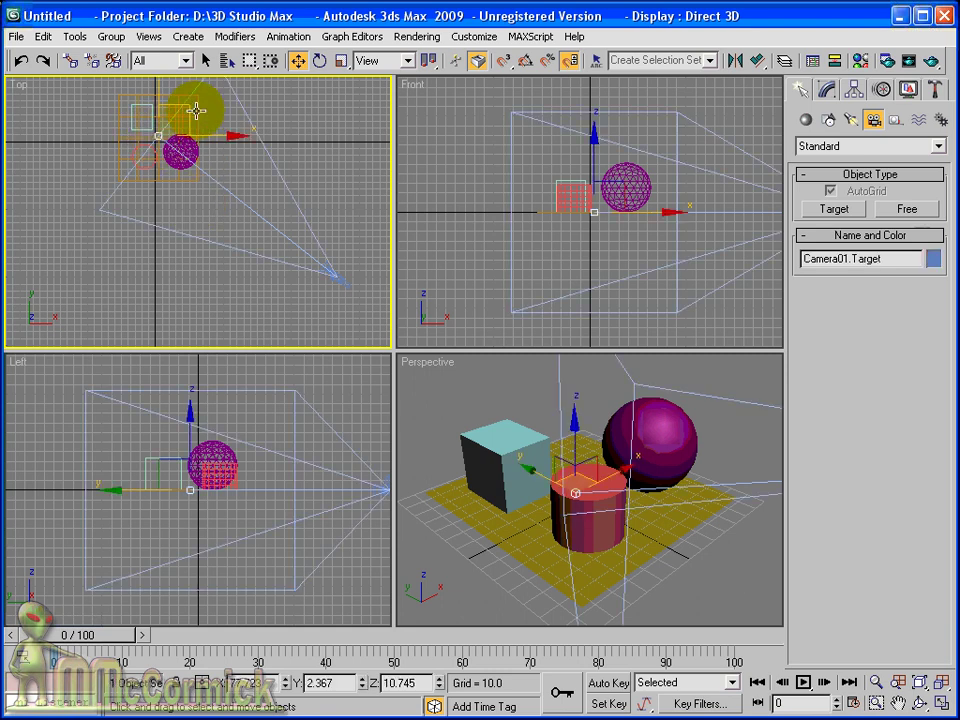
mouse_move(185, 104)
mouse_down()
mouse_move(161, 154)
mouse_move(189, 236)
mouse_move(129, 182)
mouse_move(165, 131)
mouse_move(285, 100)
mouse_move(182, 92)
mouse_move(186, 111)
mouse_move(167, 150)
mouse_move(189, 107)
mouse_move(242, 137)
mouse_move(188, 108)
mouse_up()
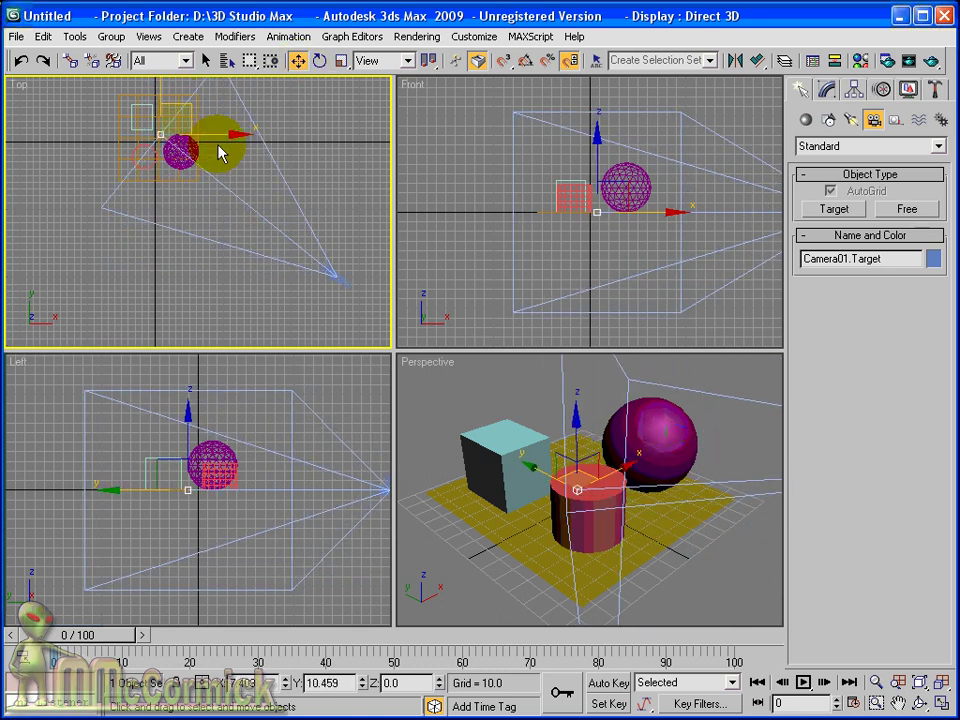
Step: Set the Perspective viewport to Views > Camera01
right_click(425, 368)
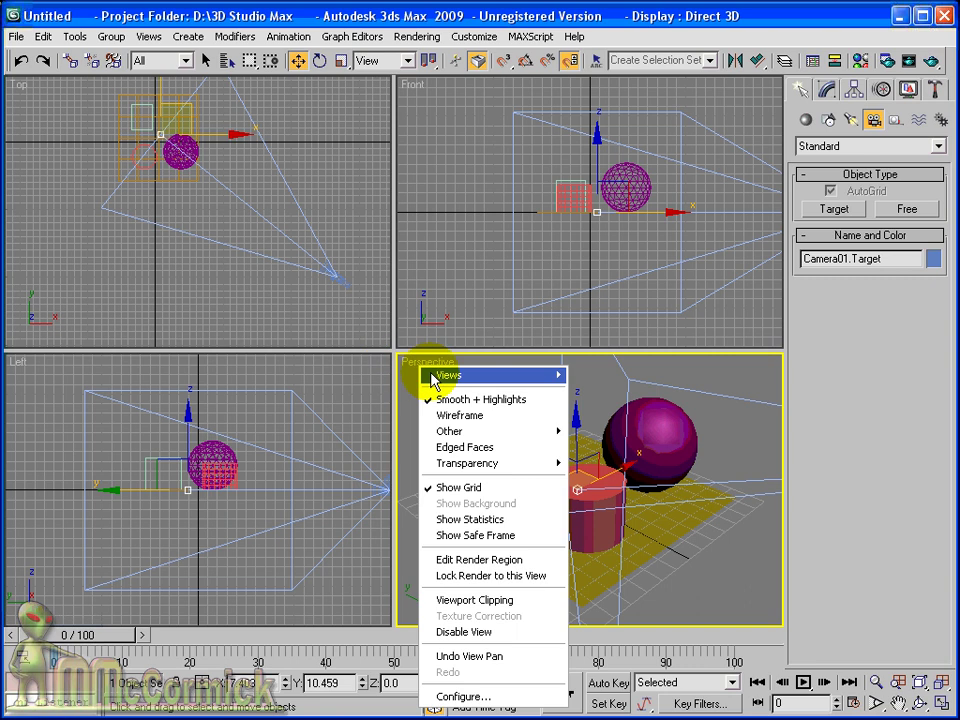
mouse_move(470, 377)
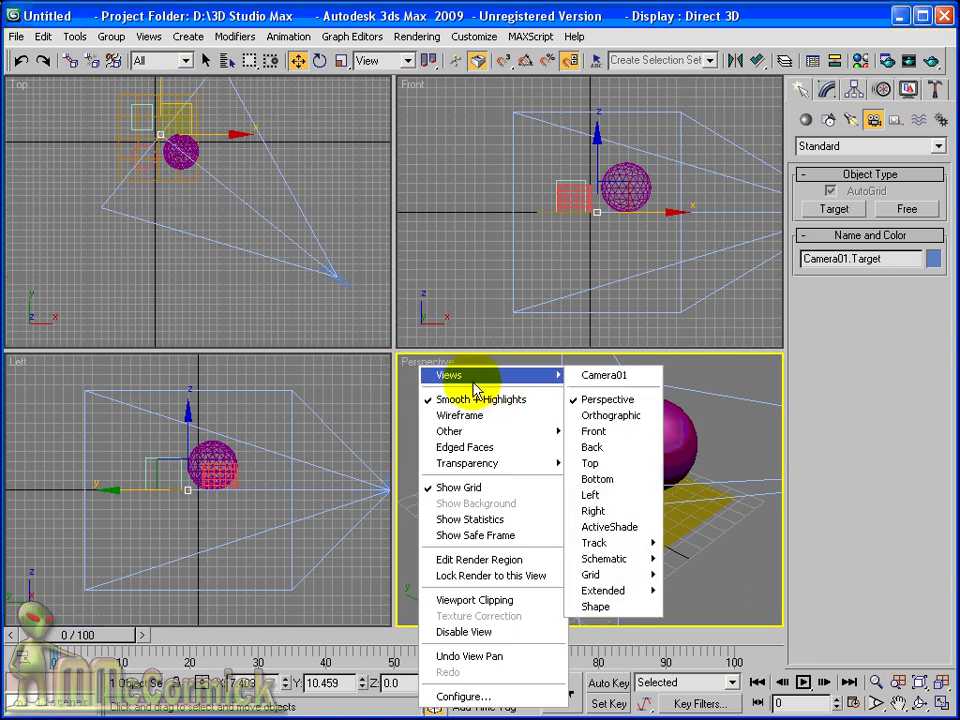
click(628, 377)
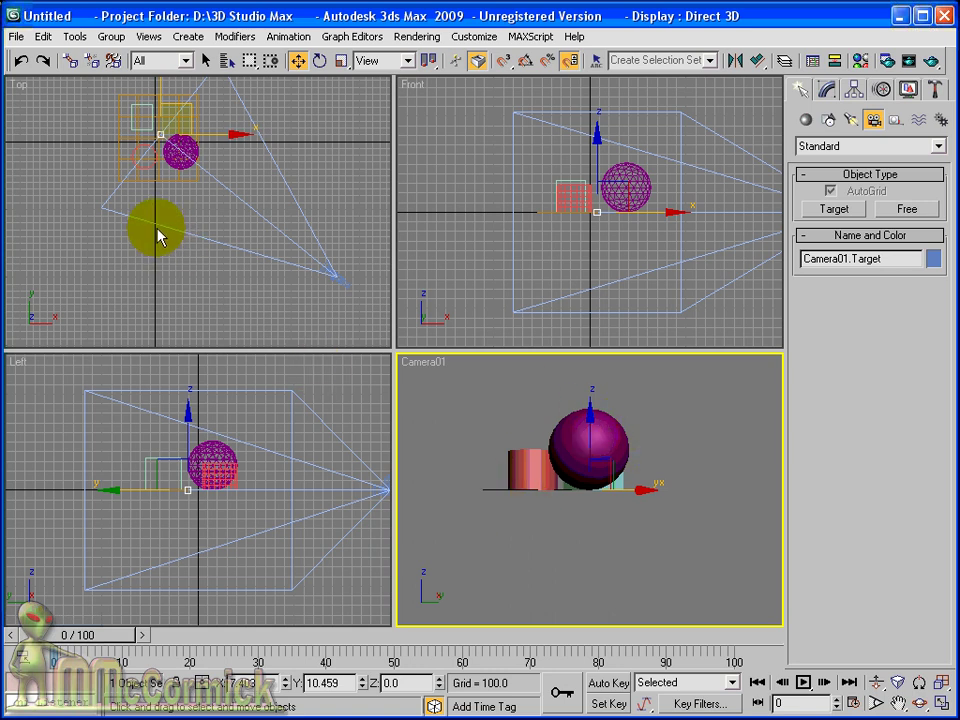
Step: Move Camera01 closer in Top view, raise it in Left view, swing it left, then activate the camera view
click(345, 285)
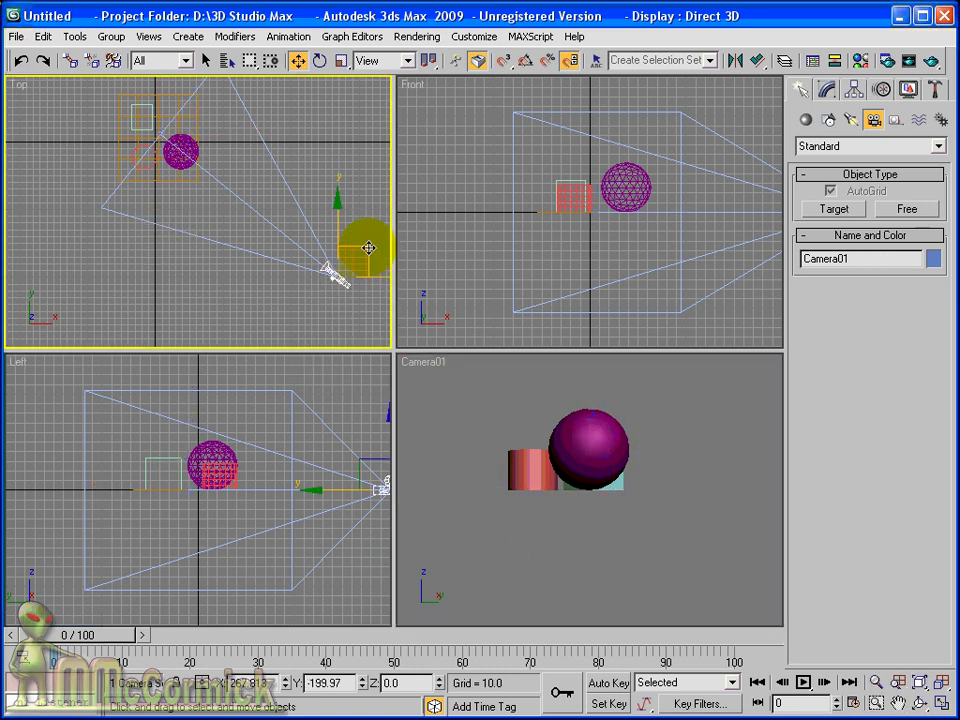
drag(369, 249, 336, 245)
middle_drag(300, 440, 375, 450)
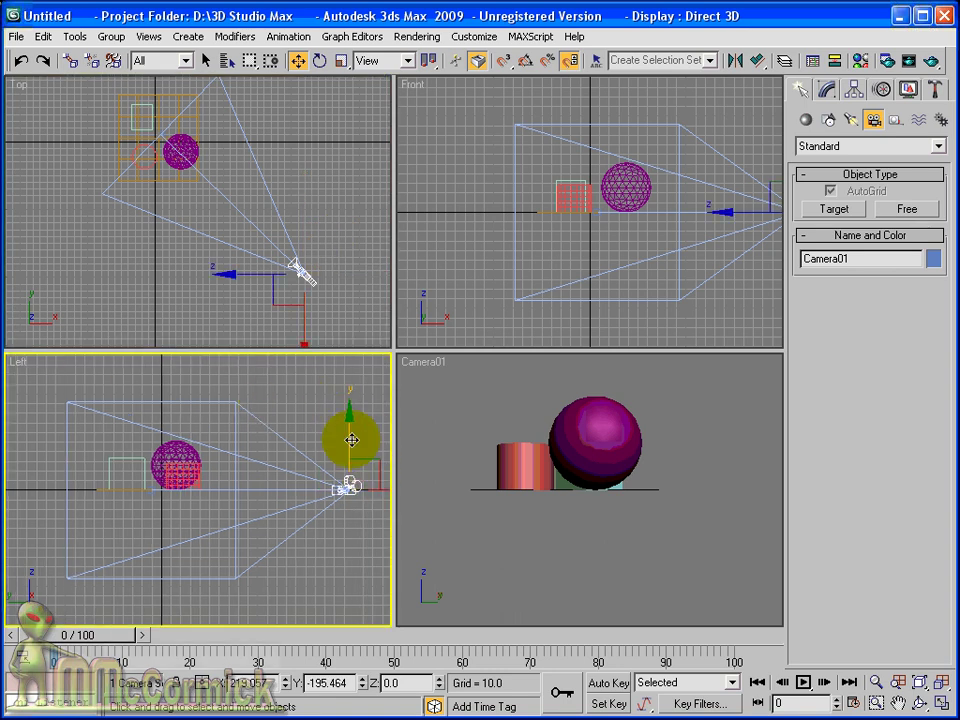
drag(351, 440, 349, 341)
click(317, 280)
drag(340, 261, 115, 285)
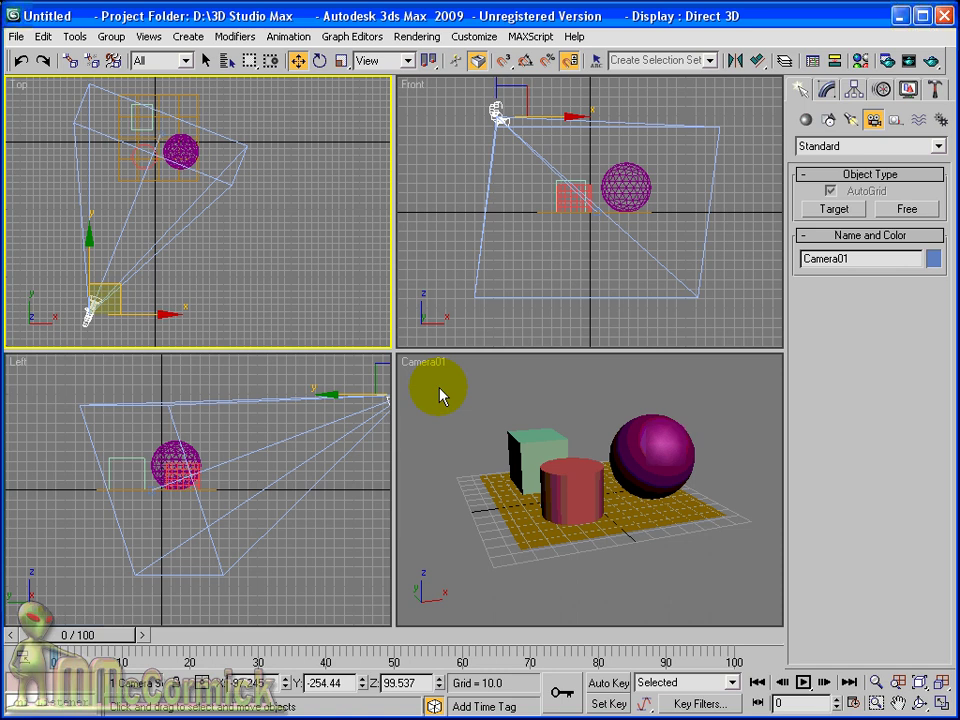
click(445, 420)
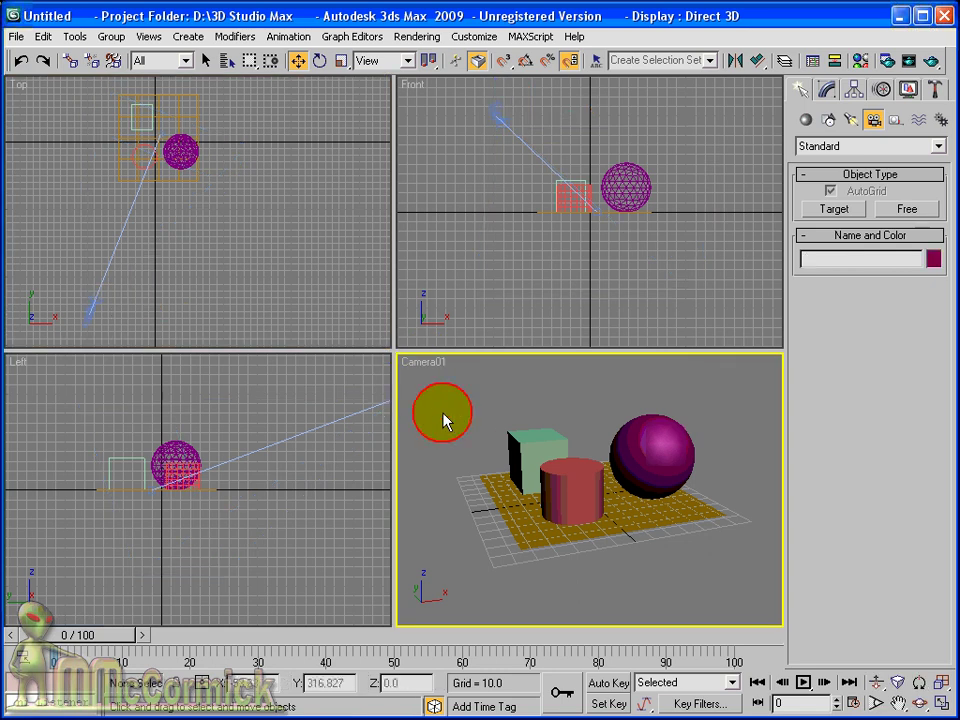
Step: Maximize the Camera01 viewport, dolly the camera closer, and orbit it around the objects
click(941, 703)
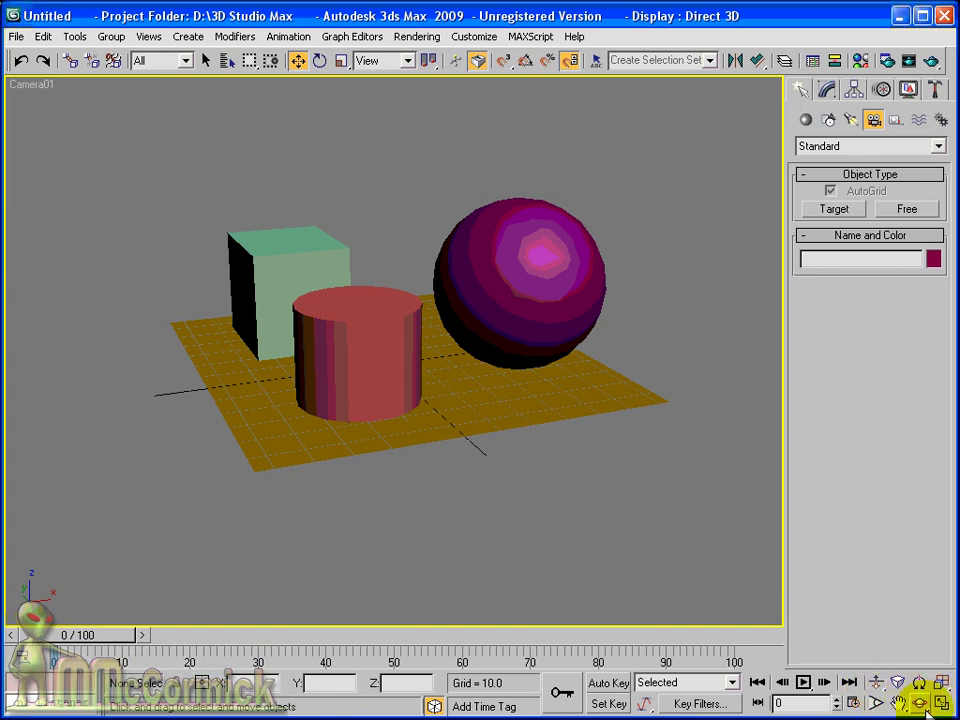
click(879, 684)
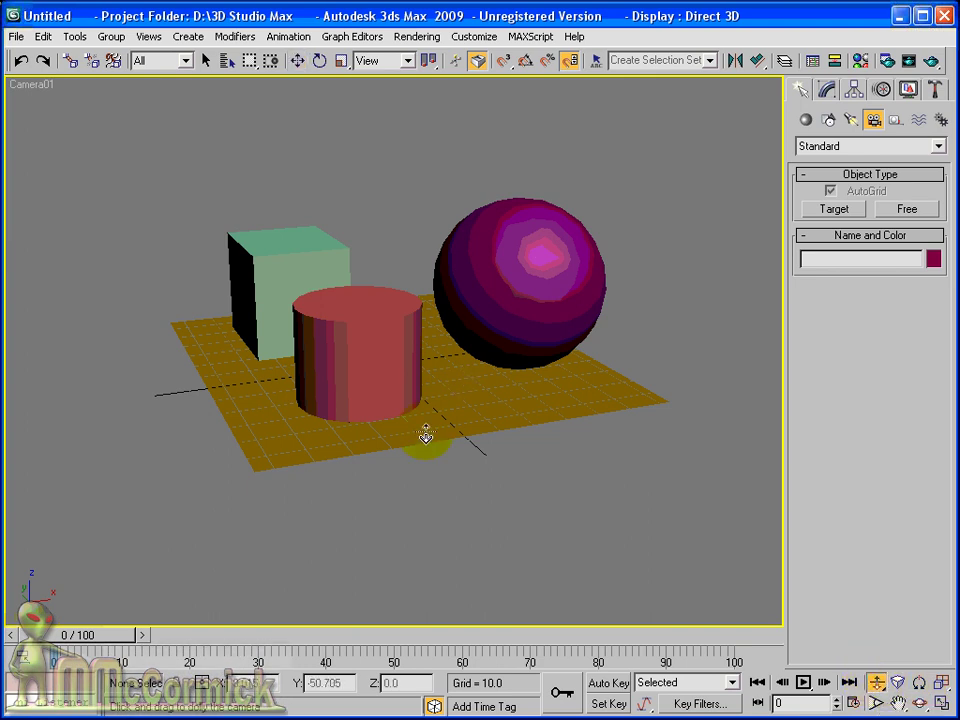
mouse_move(444, 403)
mouse_down()
mouse_move(443, 328)
mouse_move(454, 574)
mouse_move(454, 369)
mouse_move(455, 384)
mouse_up()
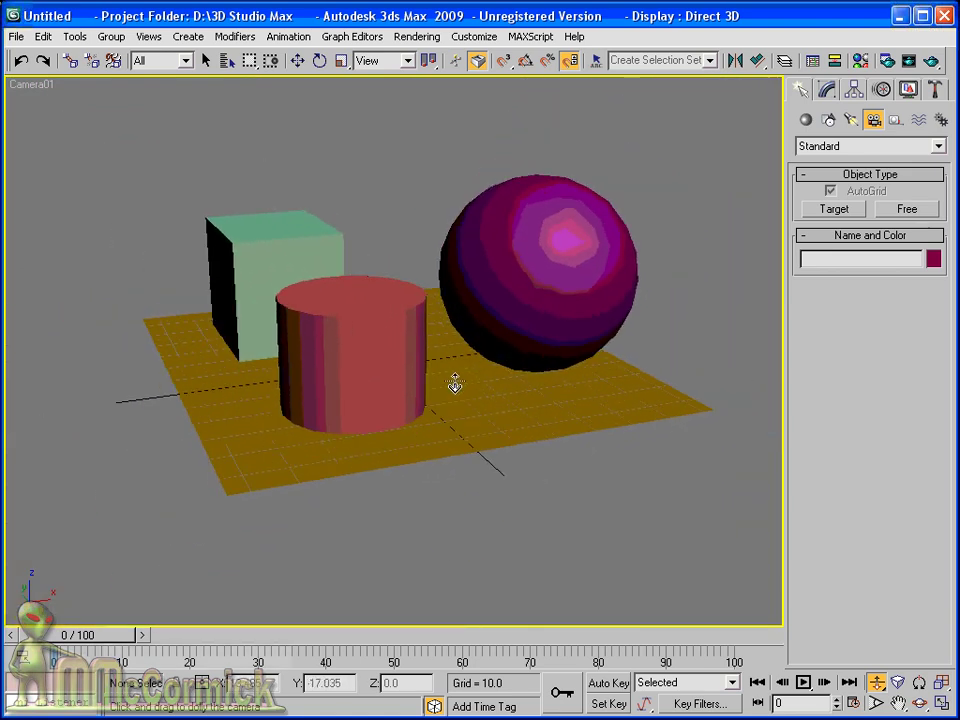
click(919, 703)
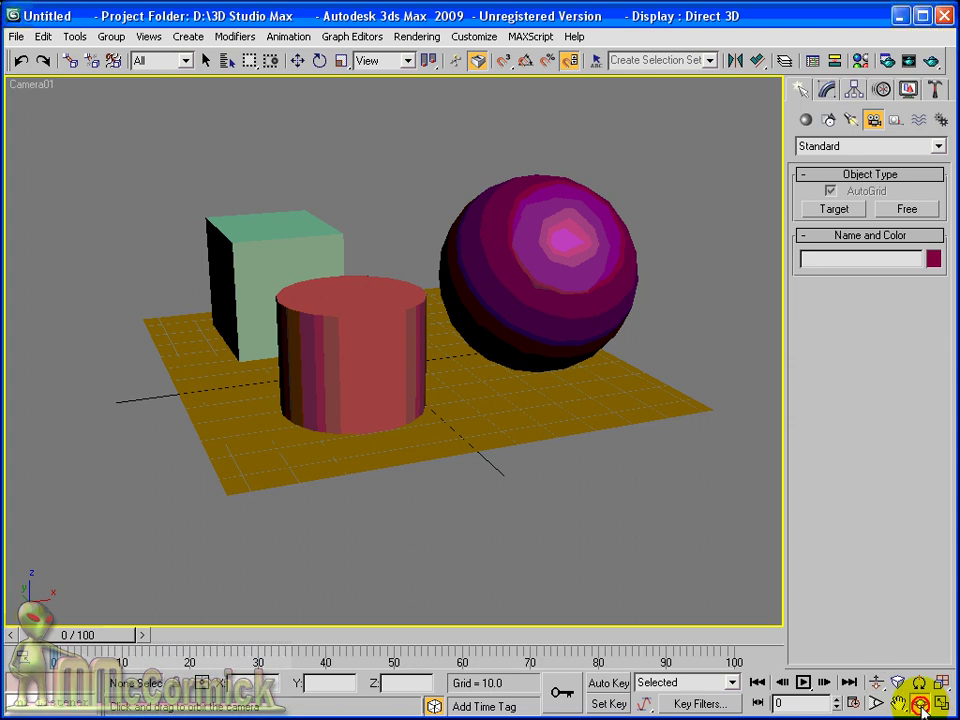
drag(325, 322, 497, 331)
Step: Switch the viewport to Perspective, orbit so the box and cylinder face front, and render a test image
right_click(33, 84)
mouse_move(56, 92)
click(210, 115)
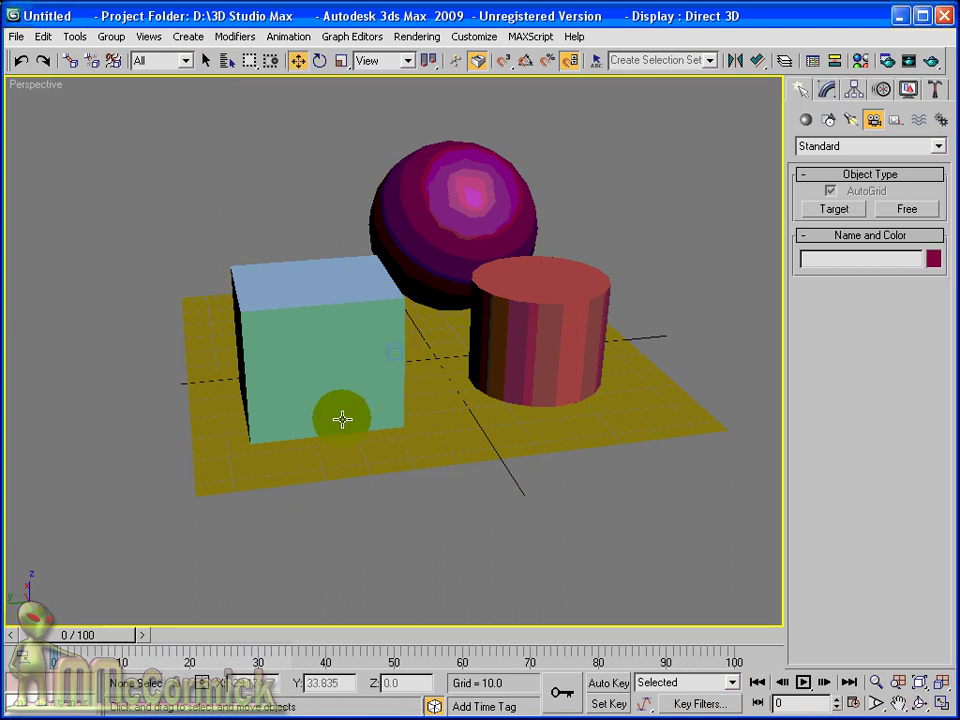
alt+middle_drag(331, 421, 526, 418)
mouse_move(589, 349)
alt+middle_down()
mouse_move(467, 366)
mouse_move(364, 366)
mouse_move(266, 358)
mouse_move(267, 348)
alt+middle_up()
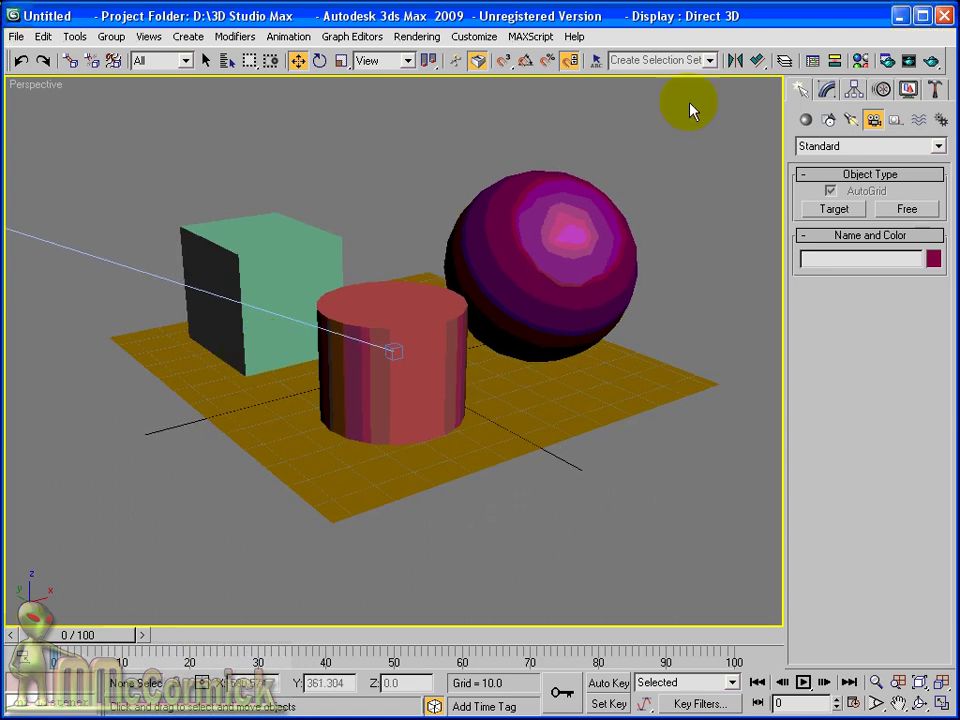
click(929, 60)
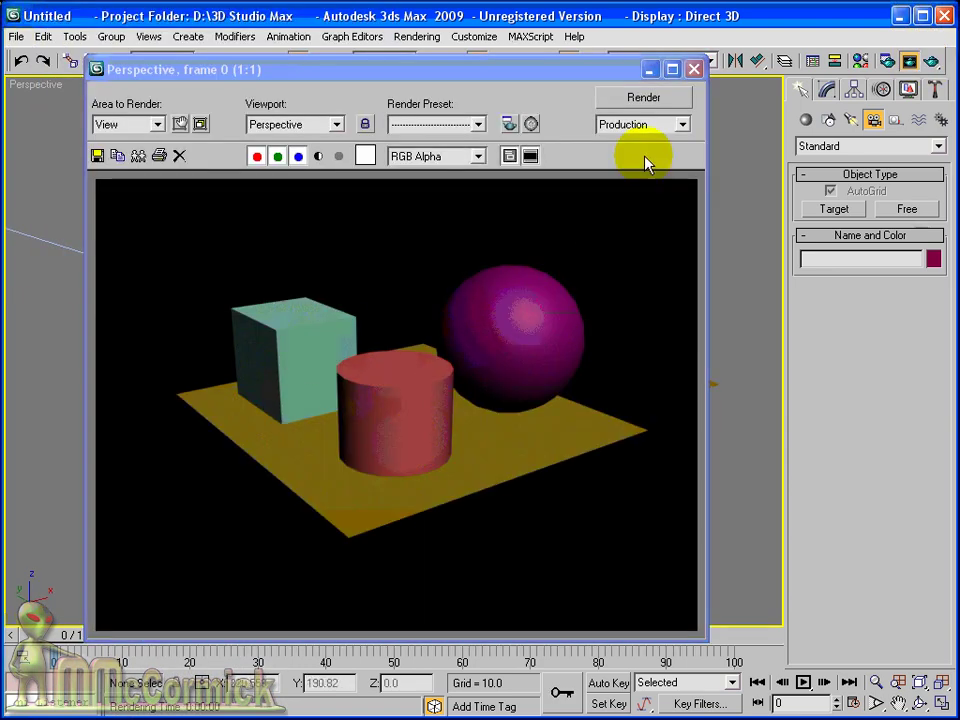
click(694, 69)
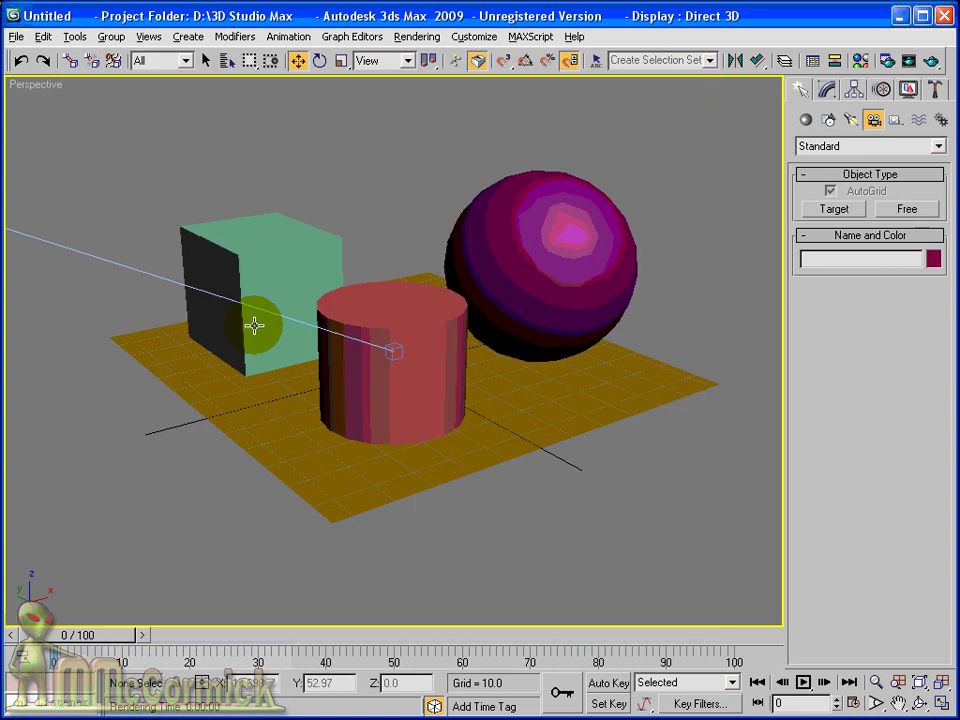
Step: Orbit and pan the Perspective view again, render a second test image, and close it
alt+middle_drag(255, 323, 435, 339)
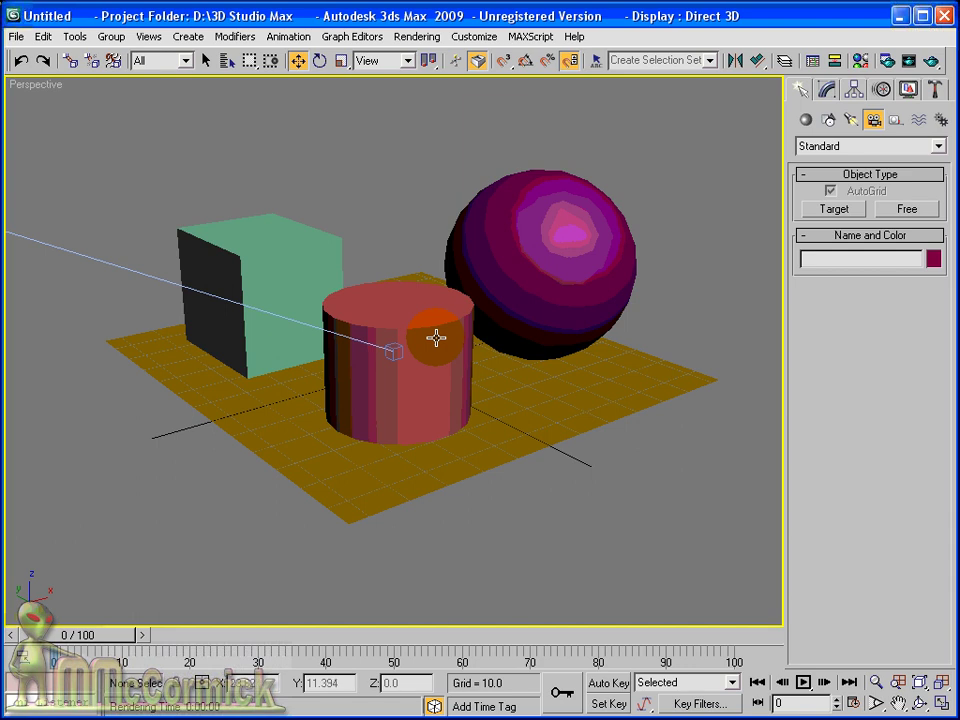
mouse_move(557, 274)
middle_down()
mouse_move(563, 266)
mouse_move(552, 291)
middle_up()
click(935, 63)
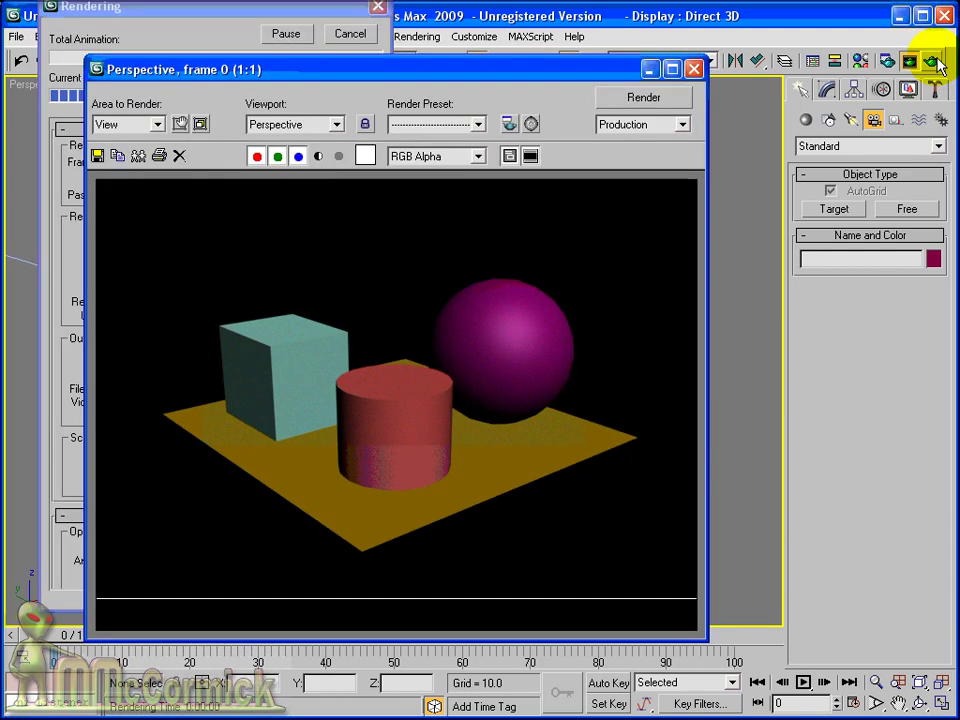
click(693, 69)
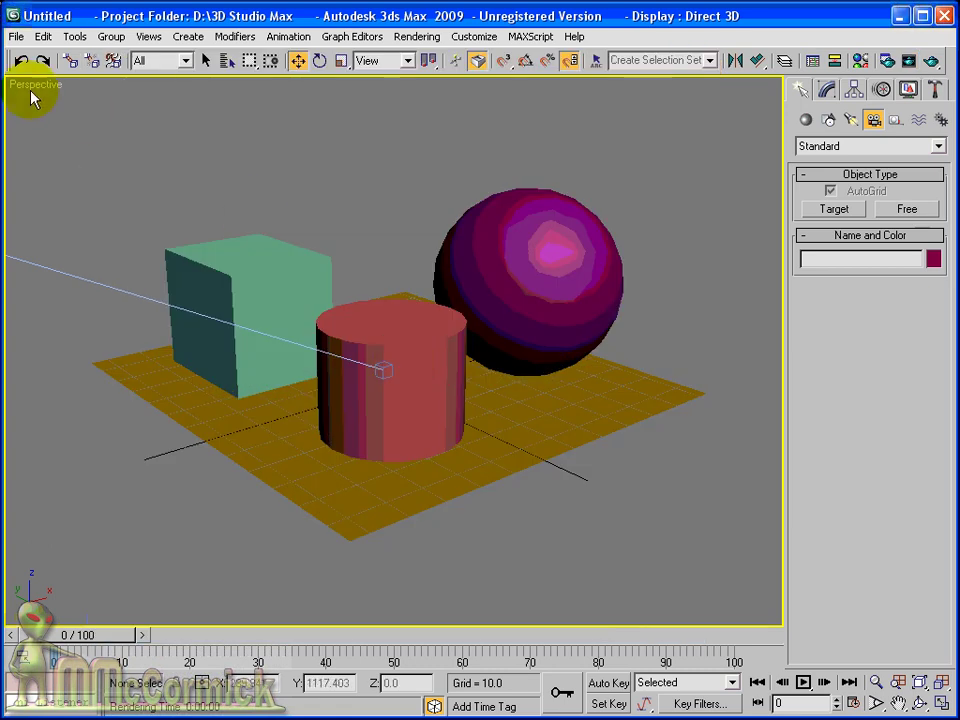
right_click(32, 84)
Step: Switch the viewport back to Camera01 and render a test image of its view
mouse_move(60, 92)
click(244, 101)
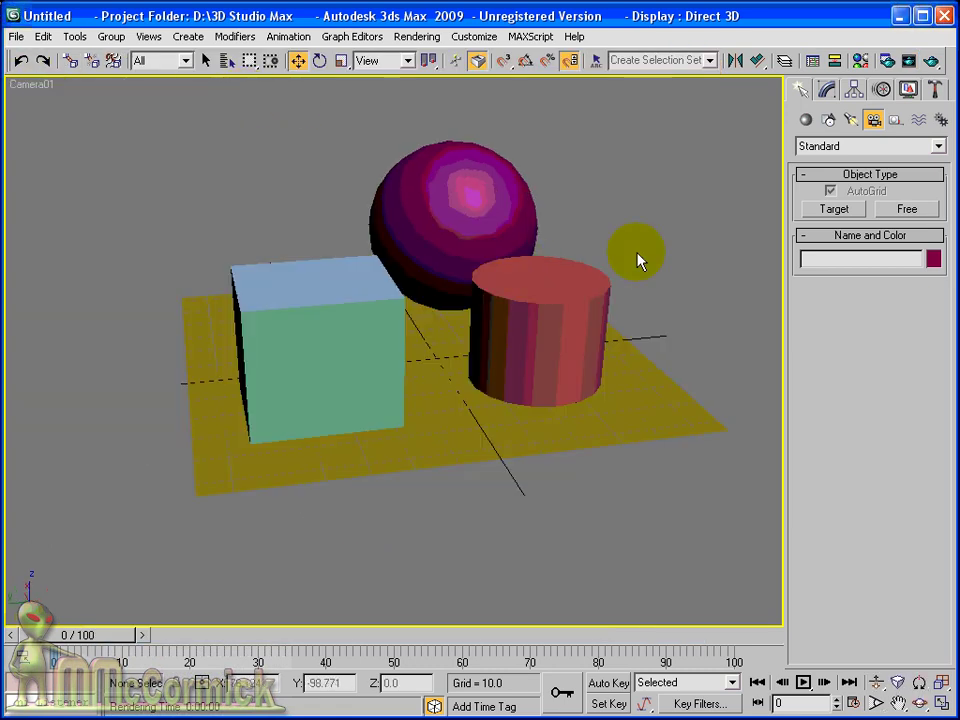
click(934, 61)
click(693, 69)
Step: Switch the viewport to Perspective and orbit around the scene for comparison
right_click(30, 84)
mouse_move(62, 96)
click(244, 127)
alt+middle_drag(546, 289, 440, 322)
Step: Return the viewport to Camera01 and render its view once more
right_click(40, 90)
mouse_move(71, 97)
click(205, 96)
click(932, 62)
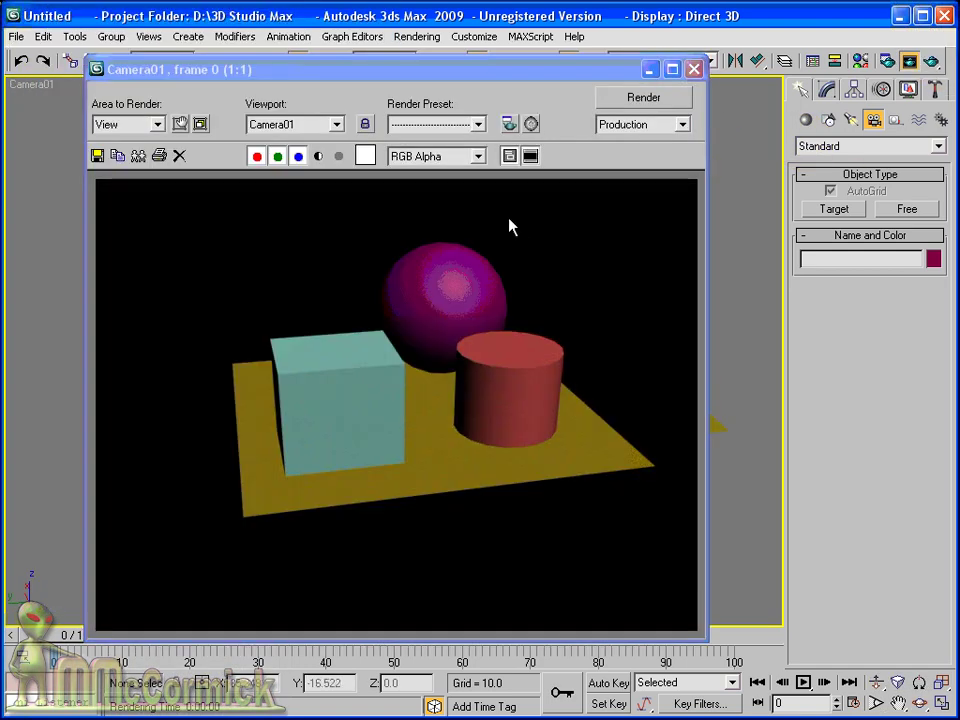
click(693, 70)
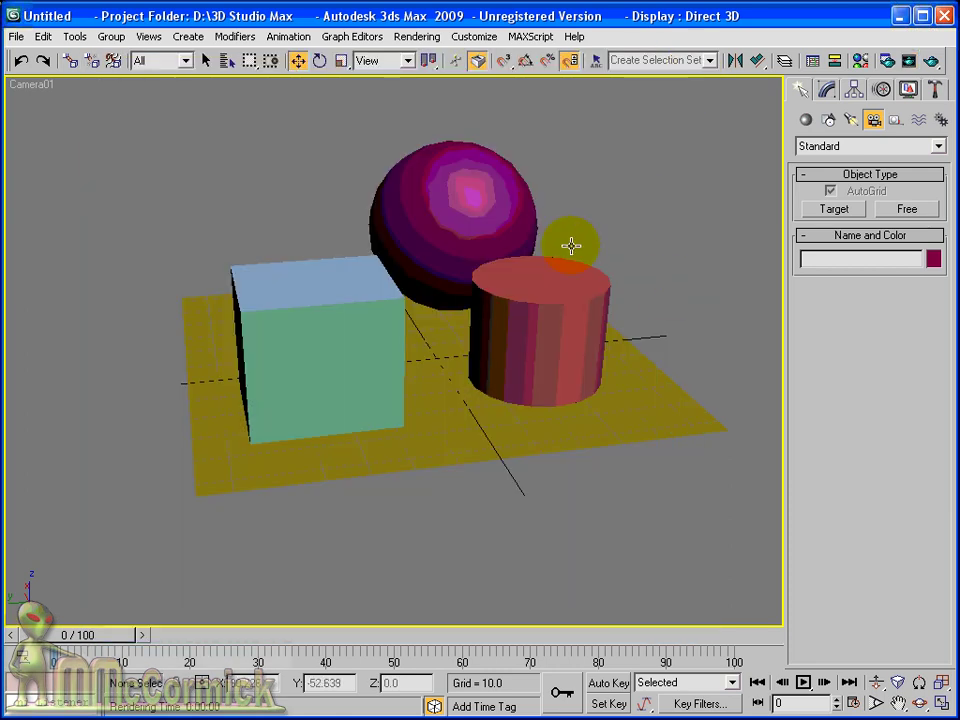